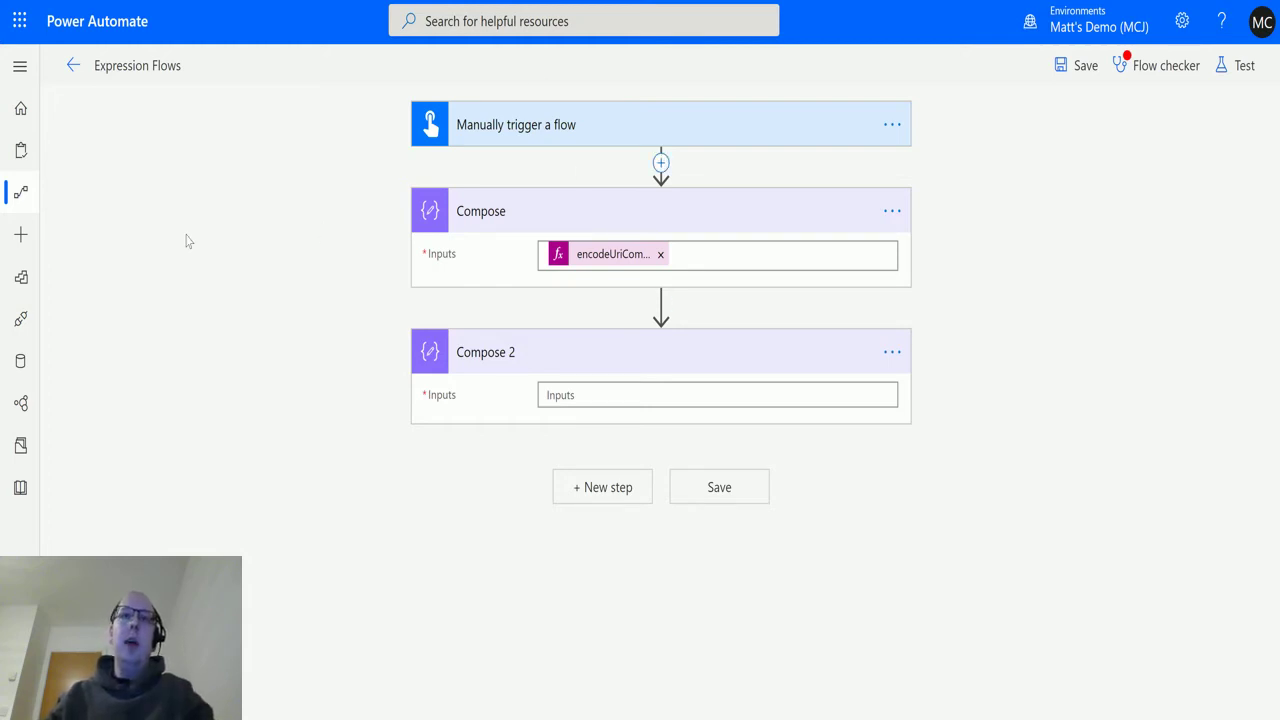
# Step: Review the input fields of the manual trigger and the encodeUriComponent expression in the Compose action
pyautogui.click(766, 122)
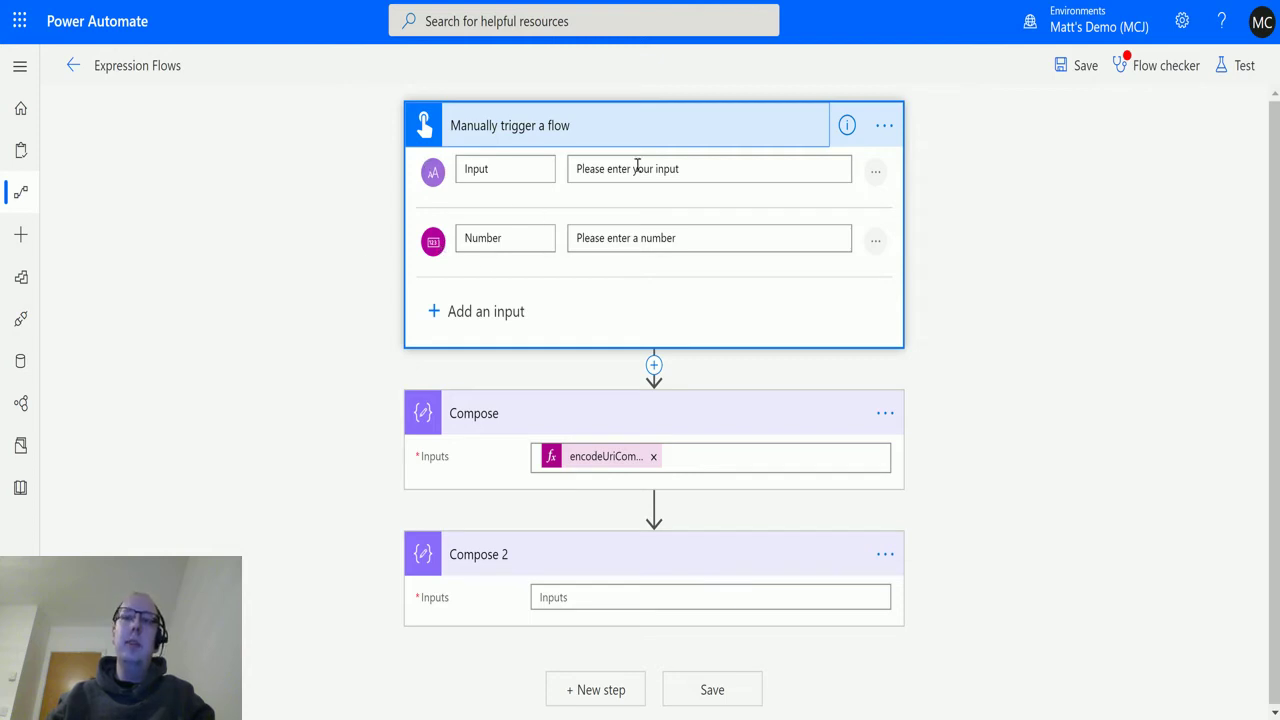
pyautogui.click(691, 123)
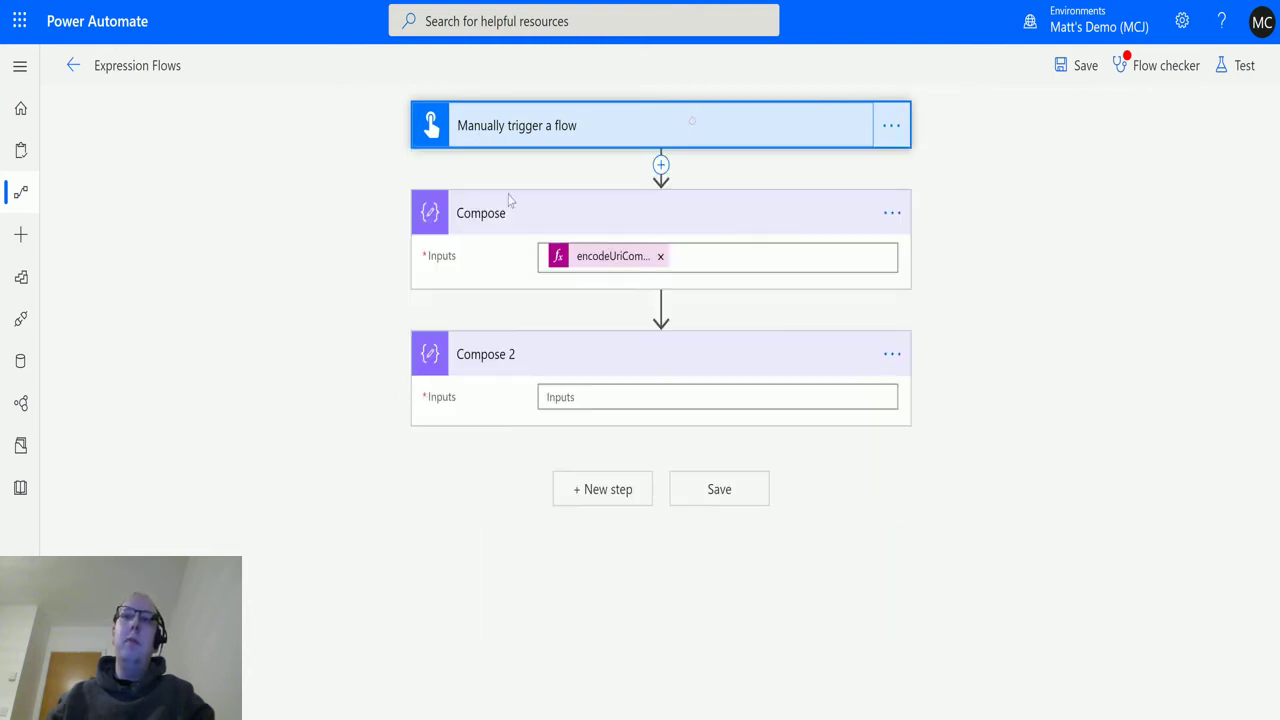
pyautogui.click(605, 256)
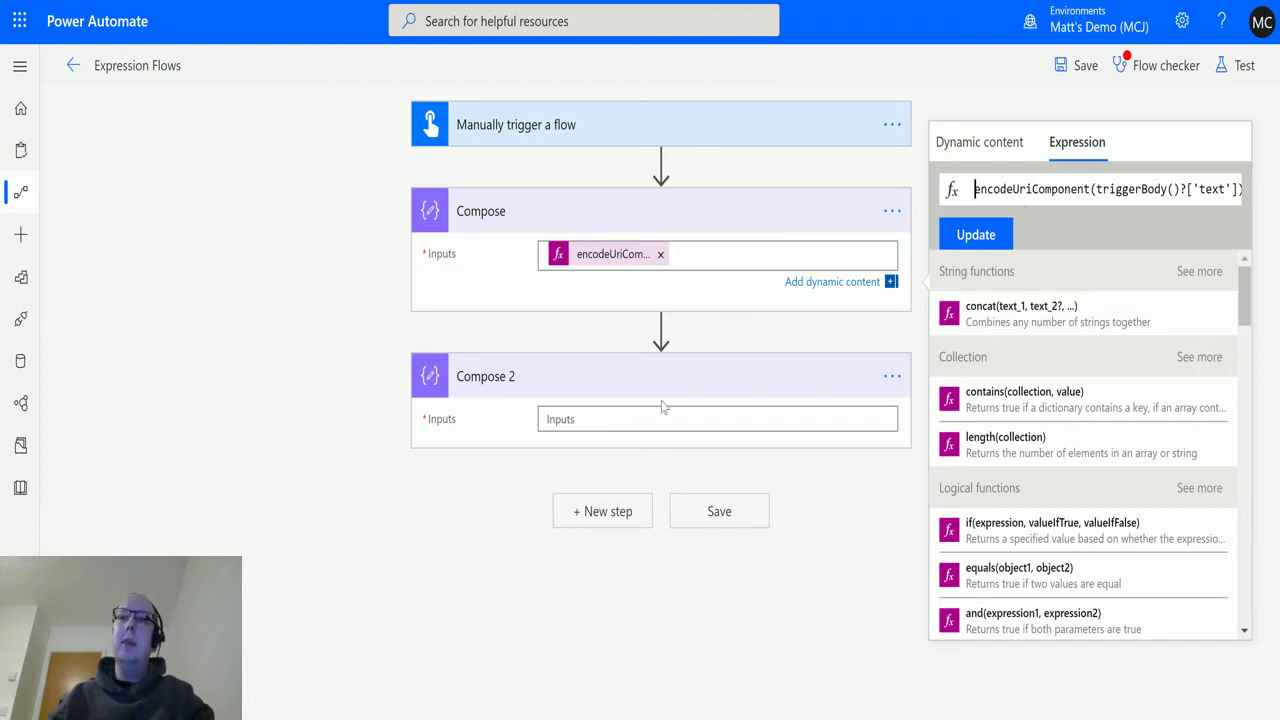
# Step: Start an expression for the Compose 2 inputs with the decodeUriComponent conversion function
pyautogui.click(625, 414)
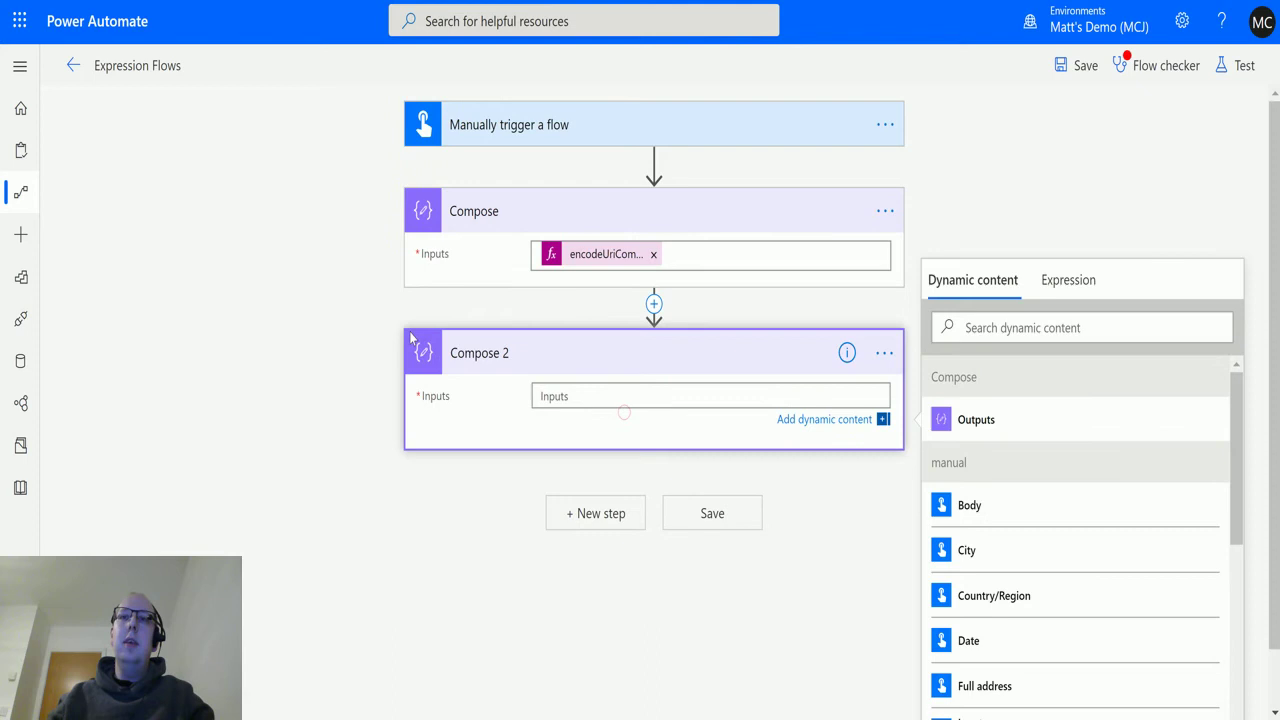
pyautogui.click(1086, 290)
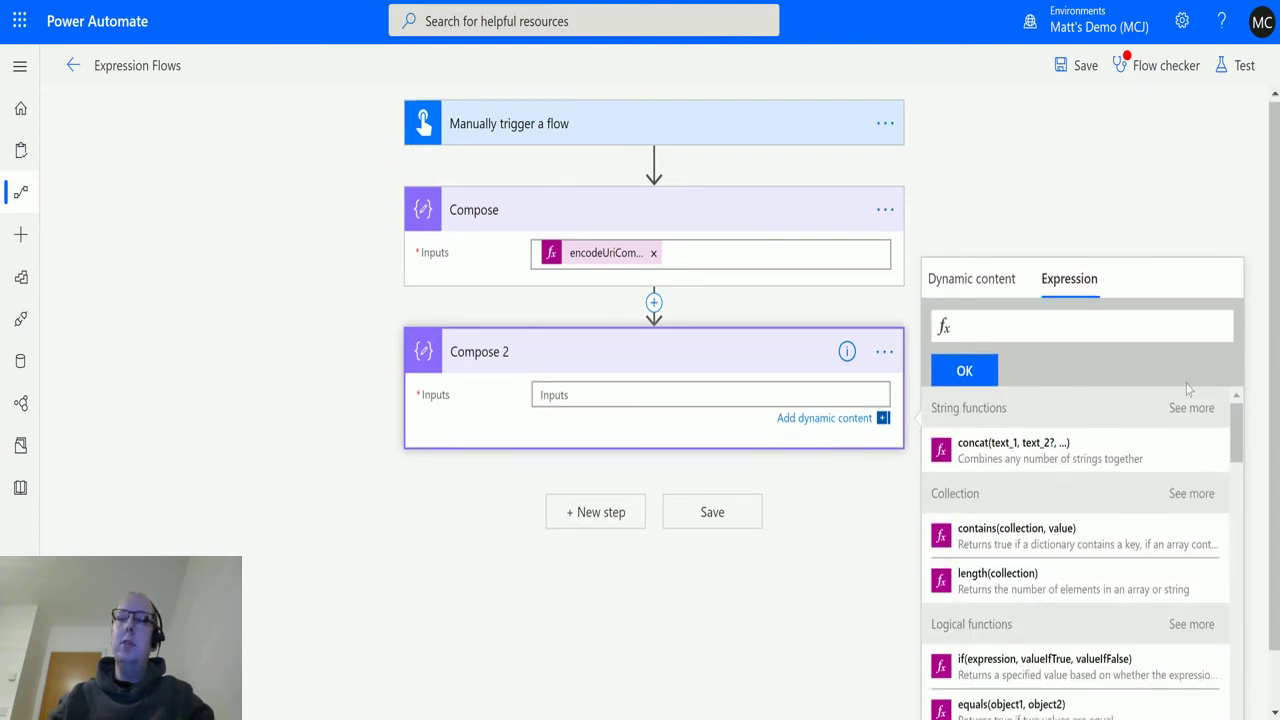
pyautogui.scroll(-5, 1155, 422)
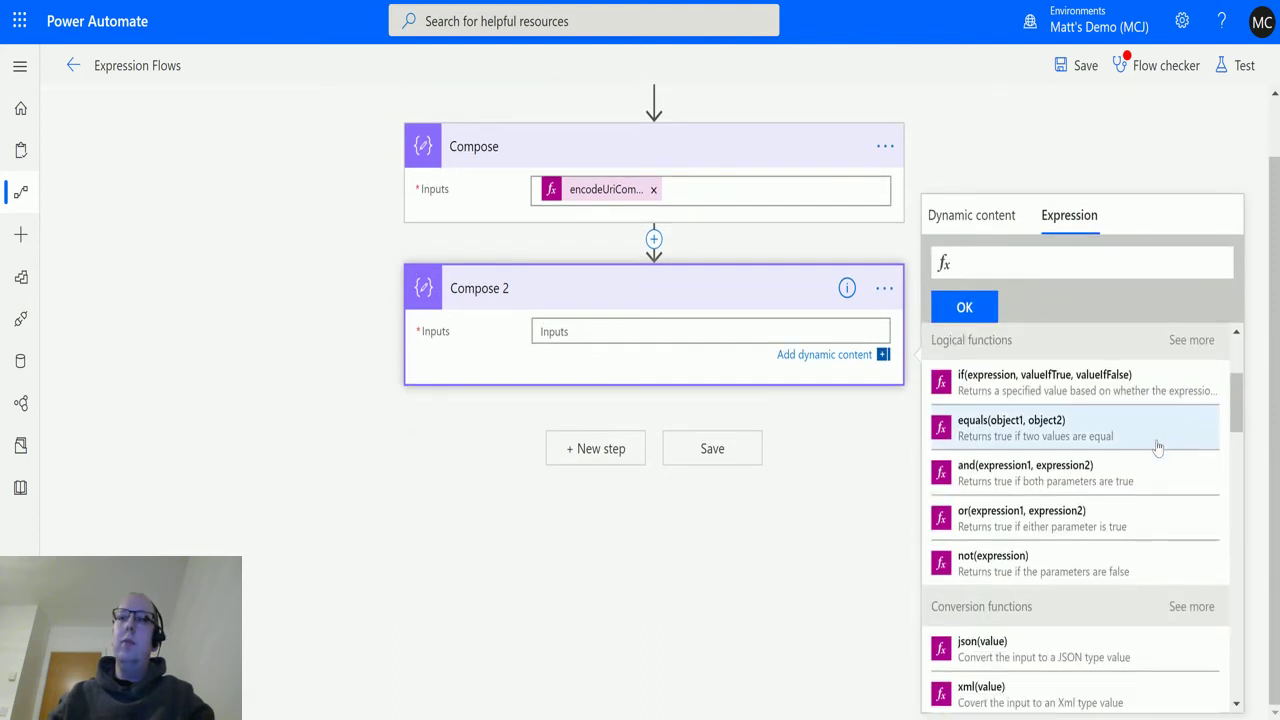
pyautogui.click(1185, 426)
pyautogui.scroll(-4, 1160, 500)
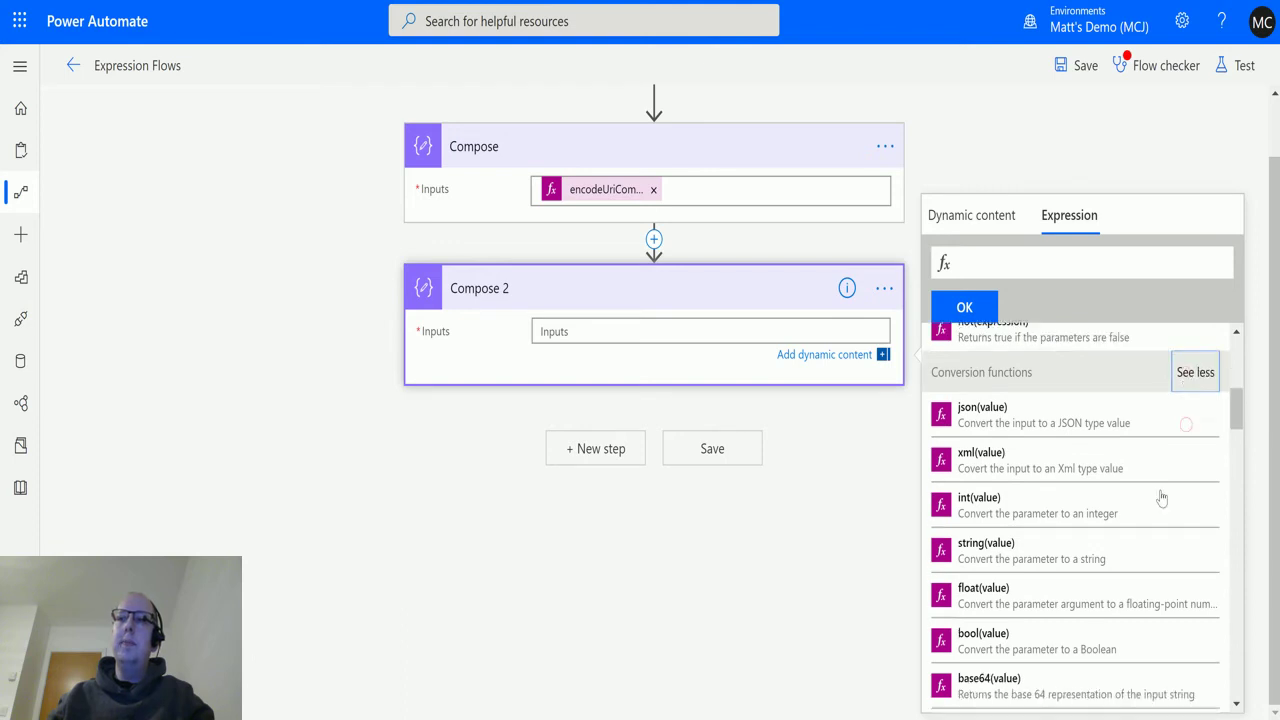
pyautogui.scroll(-3, 1148, 528)
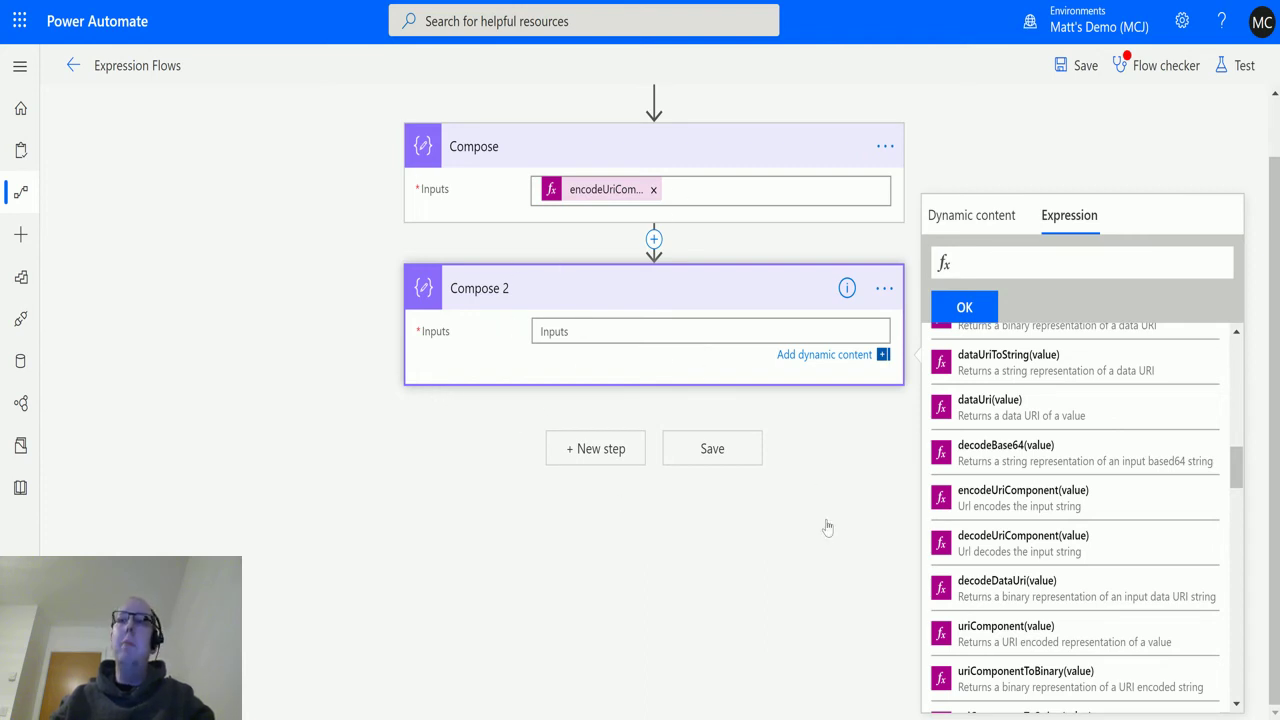
pyautogui.click(1010, 545)
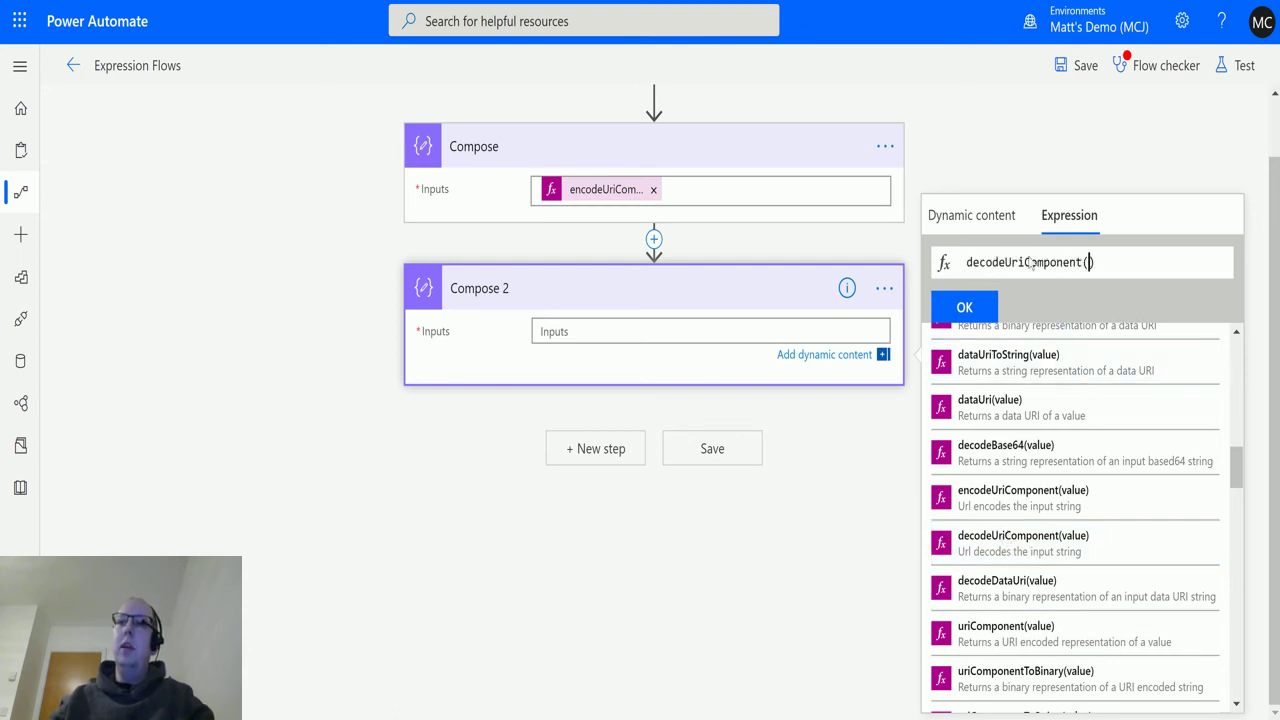
# Step: Pass the Compose outputs into decodeUriComponent and add the finished expression to the Compose 2 inputs
pyautogui.click(988, 226)
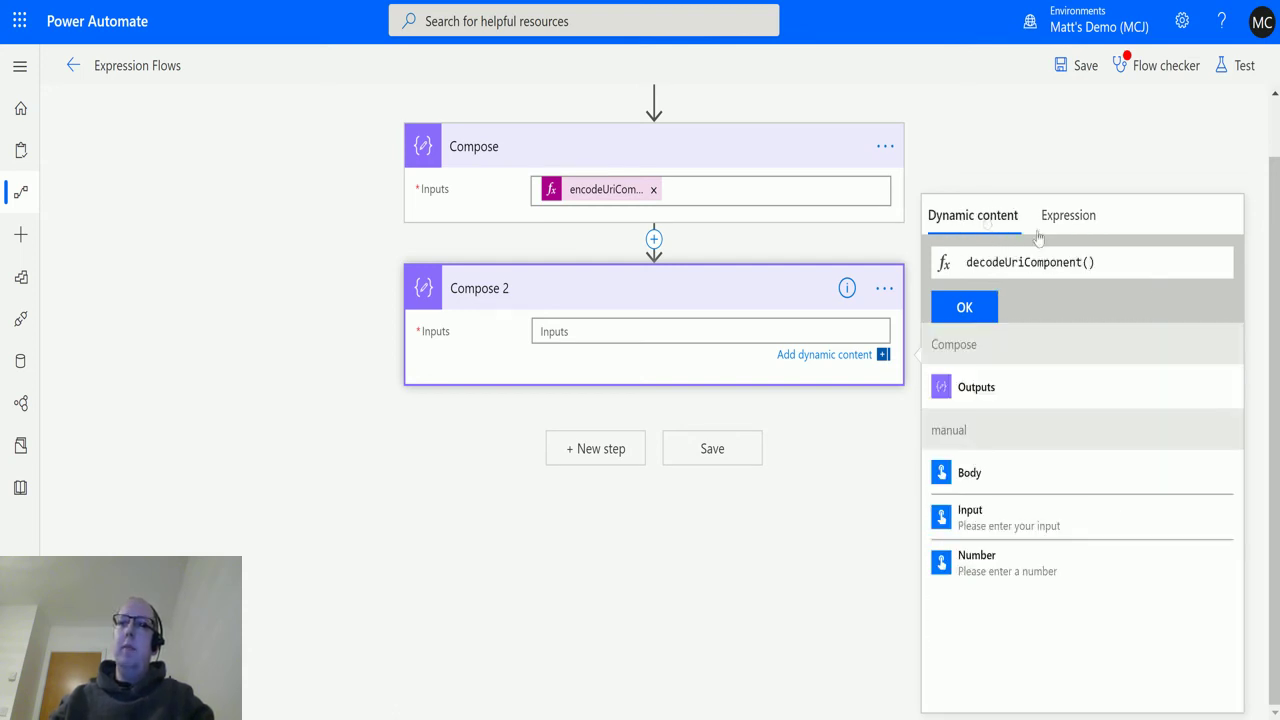
pyautogui.click(990, 388)
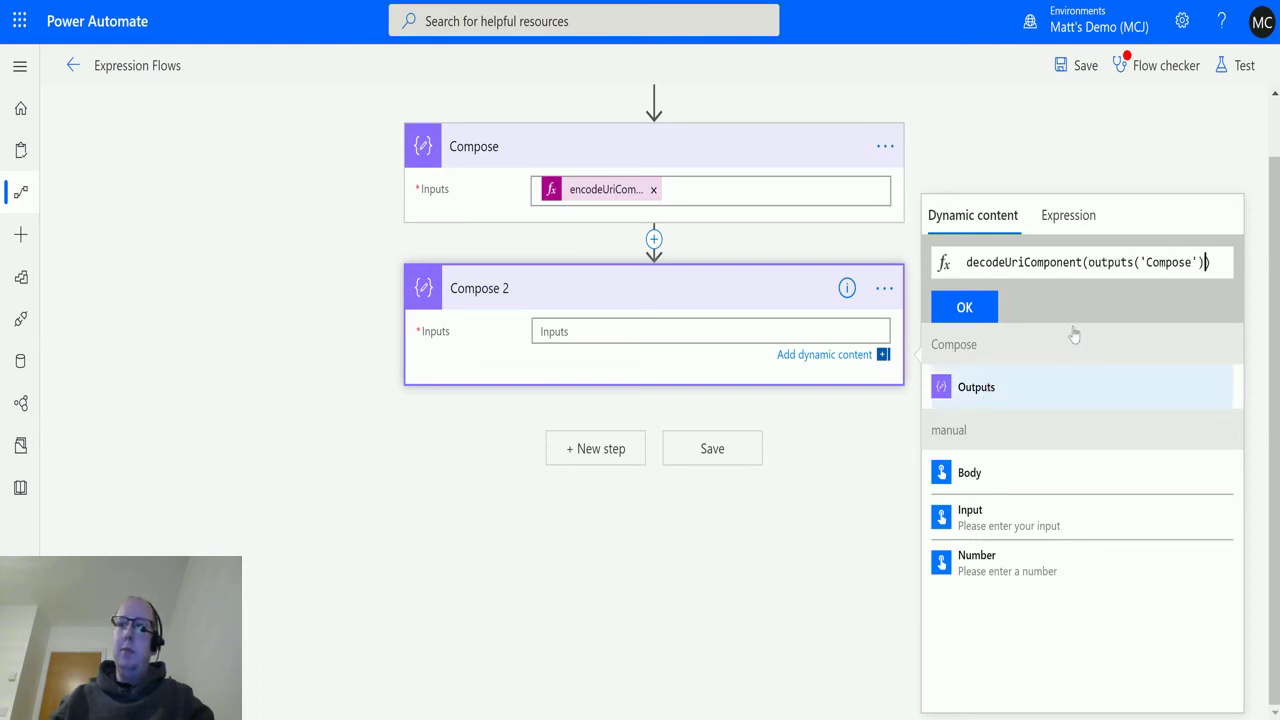
pyautogui.click(982, 310)
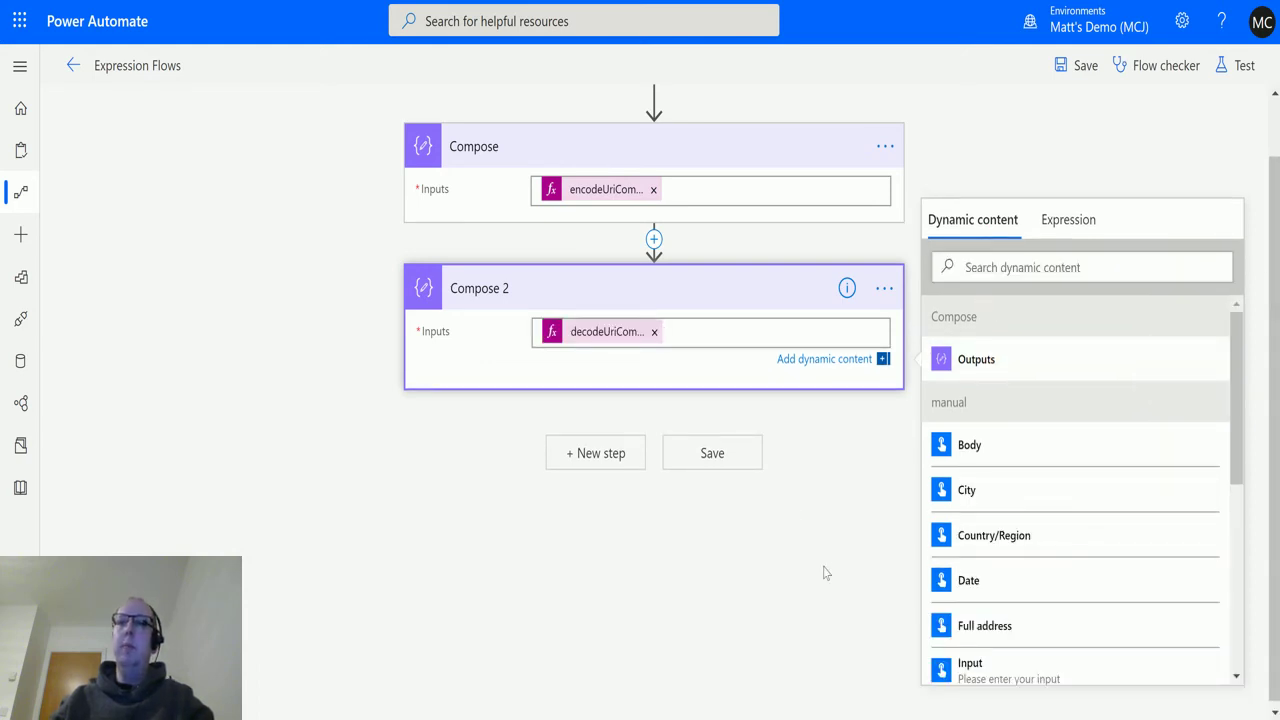
pyautogui.click(826, 569)
pyautogui.click(1244, 65)
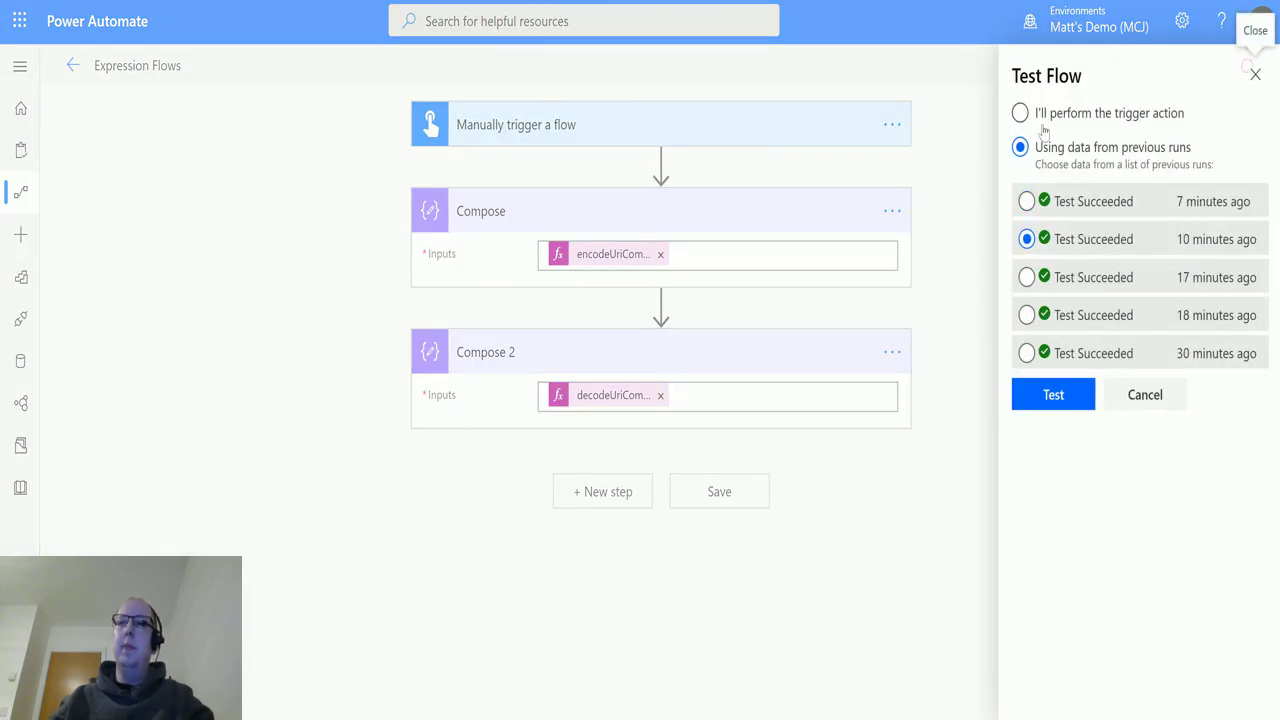
pyautogui.click(1107, 116)
pyautogui.click(1074, 200)
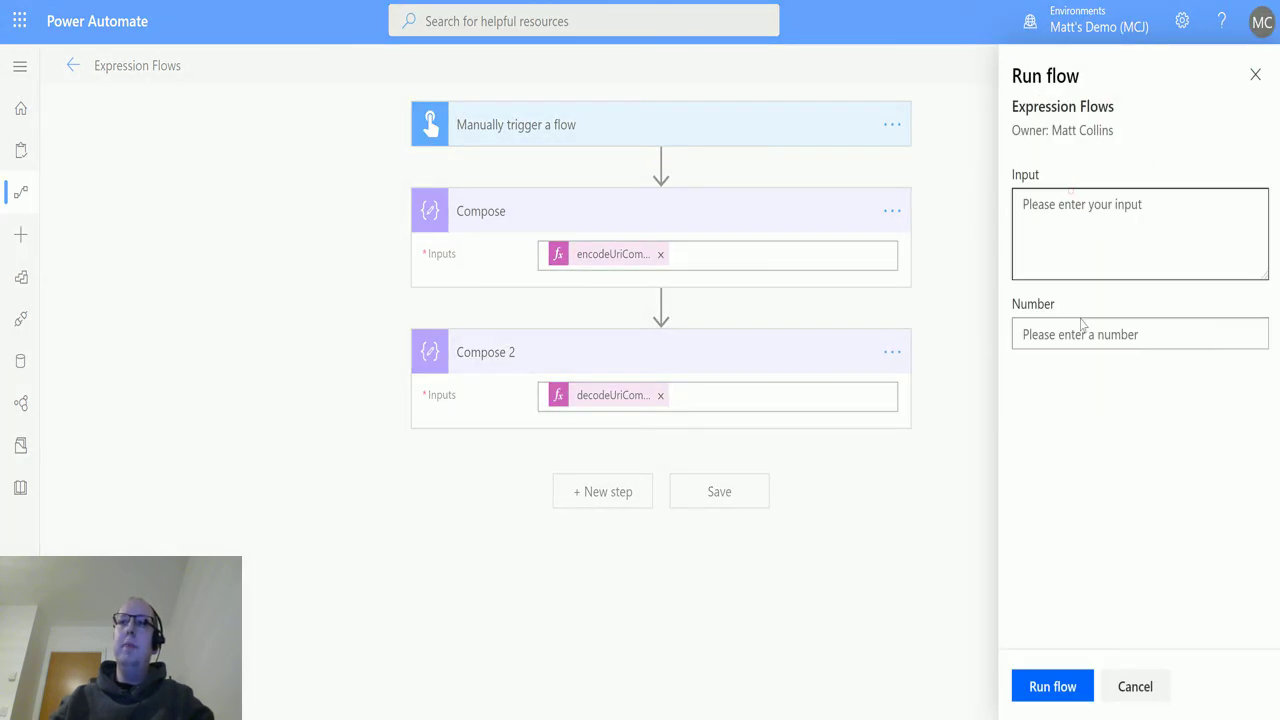
pyautogui.write('htt')
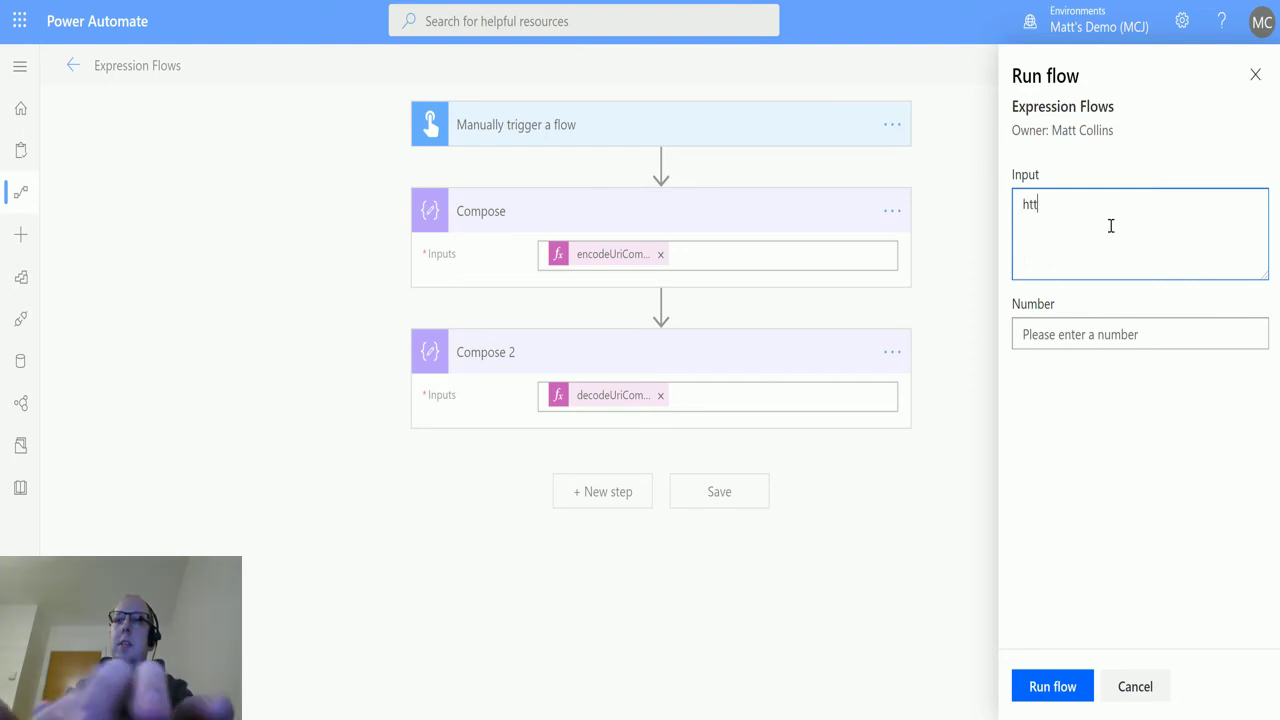
pyautogui.write('ps://')
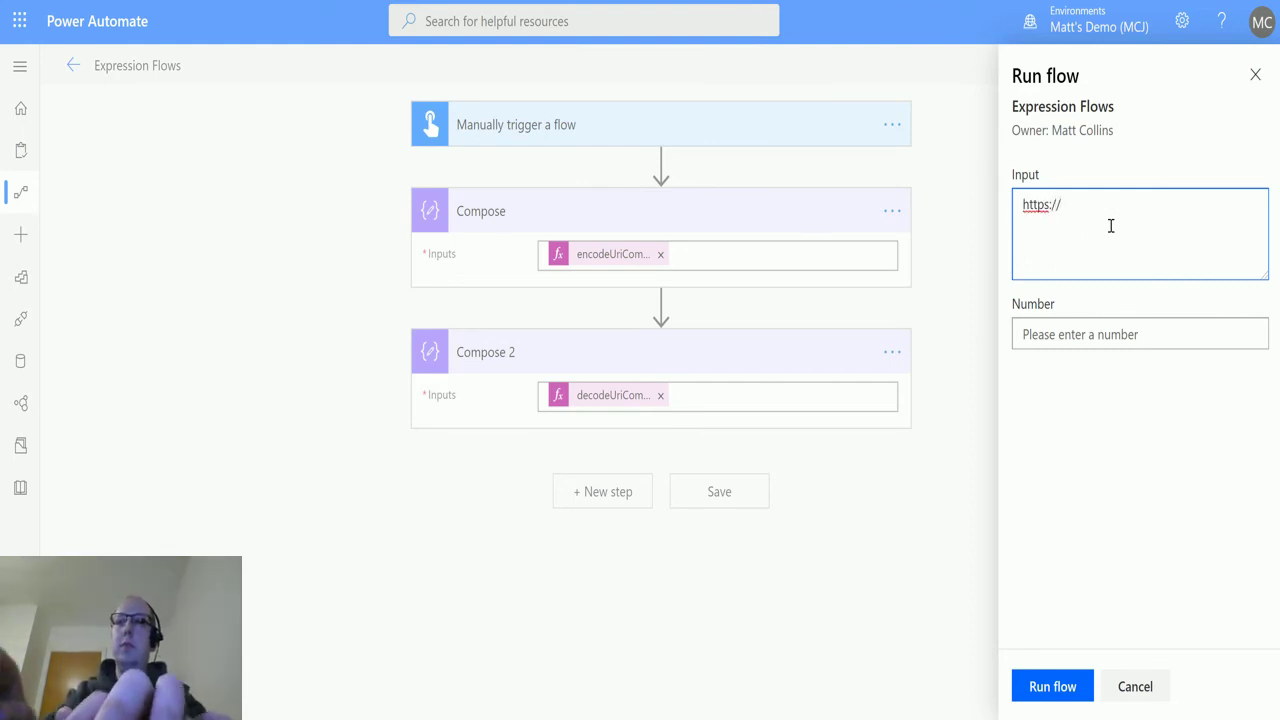
pyautogui.write('www.')
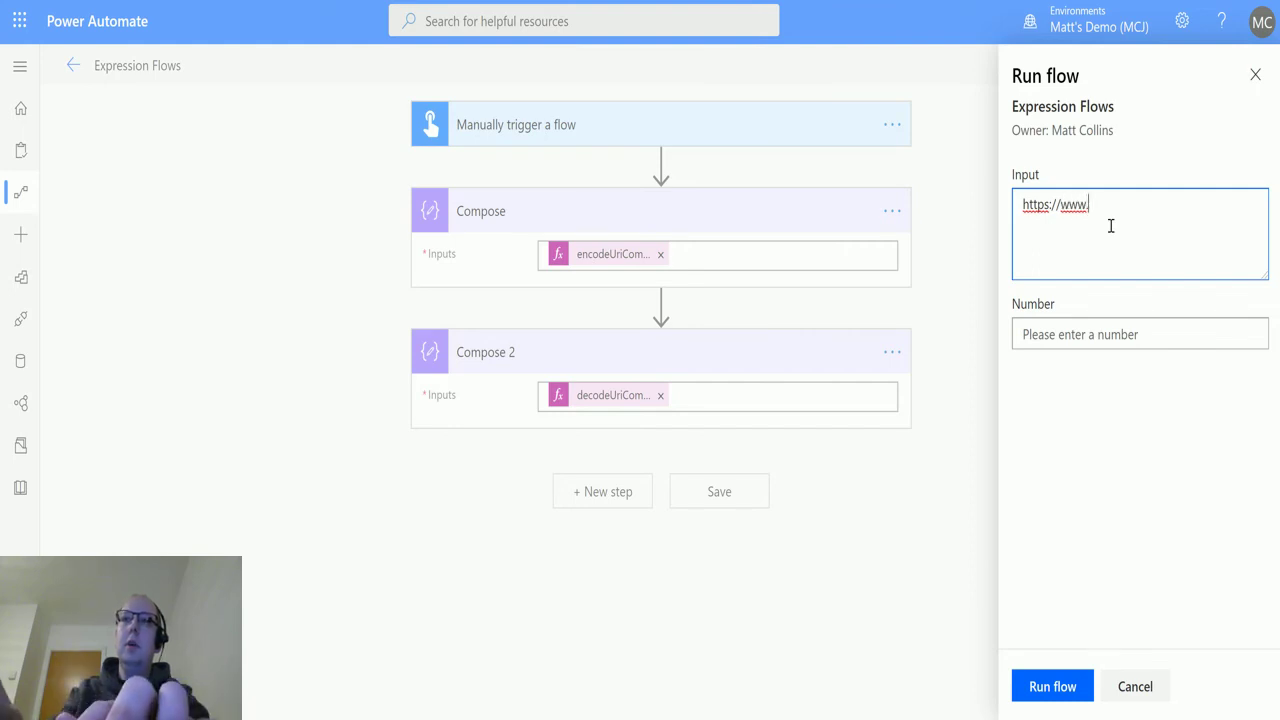
pyautogui.write('microsoft.com')
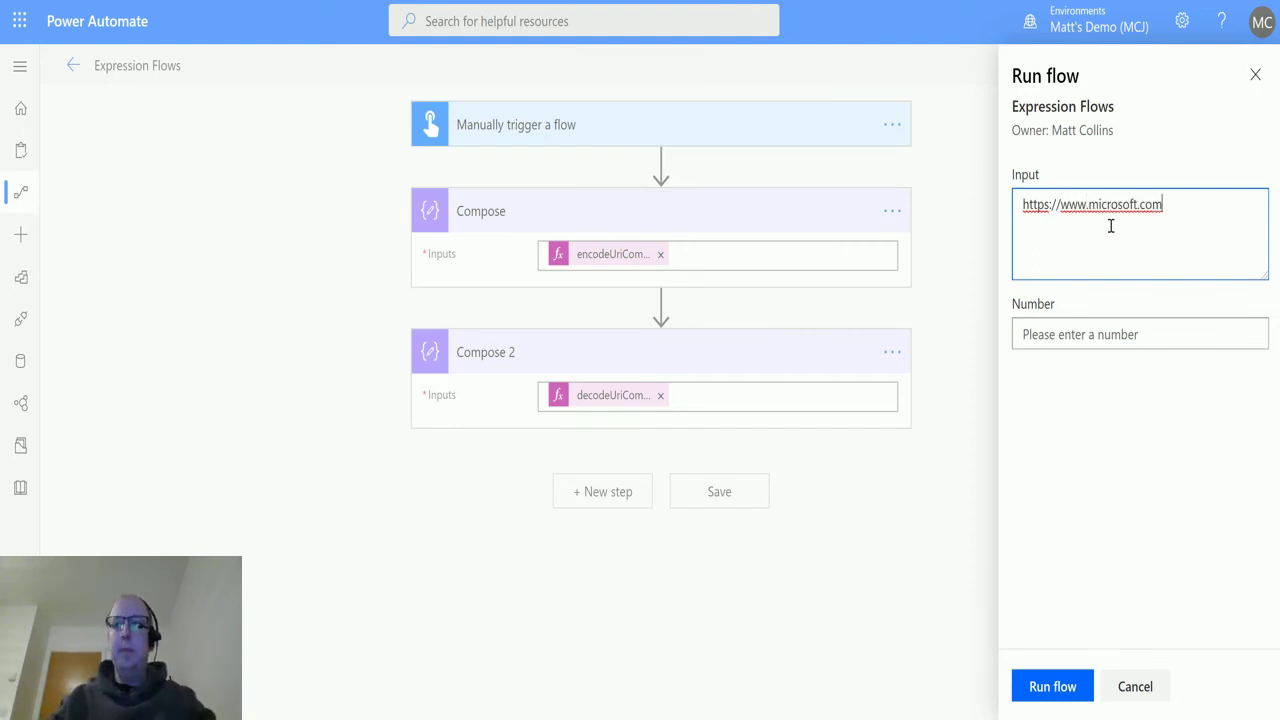
pyautogui.click(1062, 692)
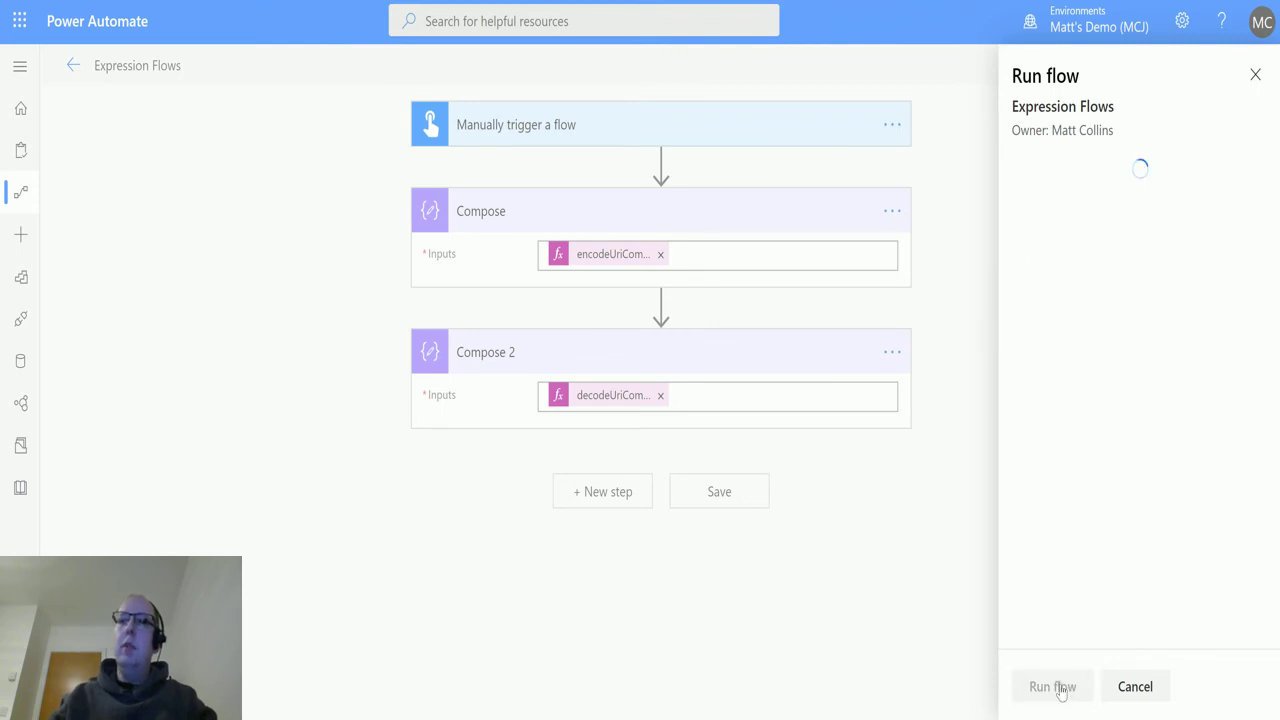
pyautogui.click(1057, 690)
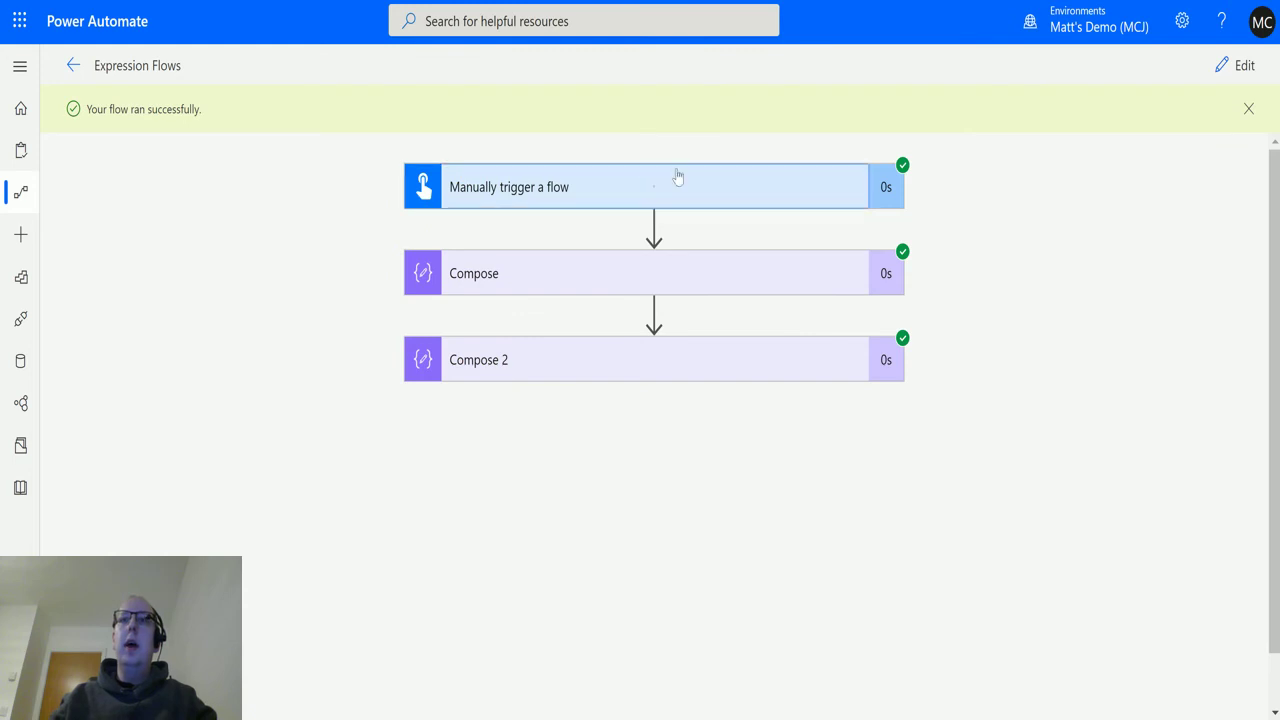
# Step: Examine the manual trigger's Input value in the run results
pyautogui.click(603, 187)
pyautogui.scroll(-2, 368, 334)
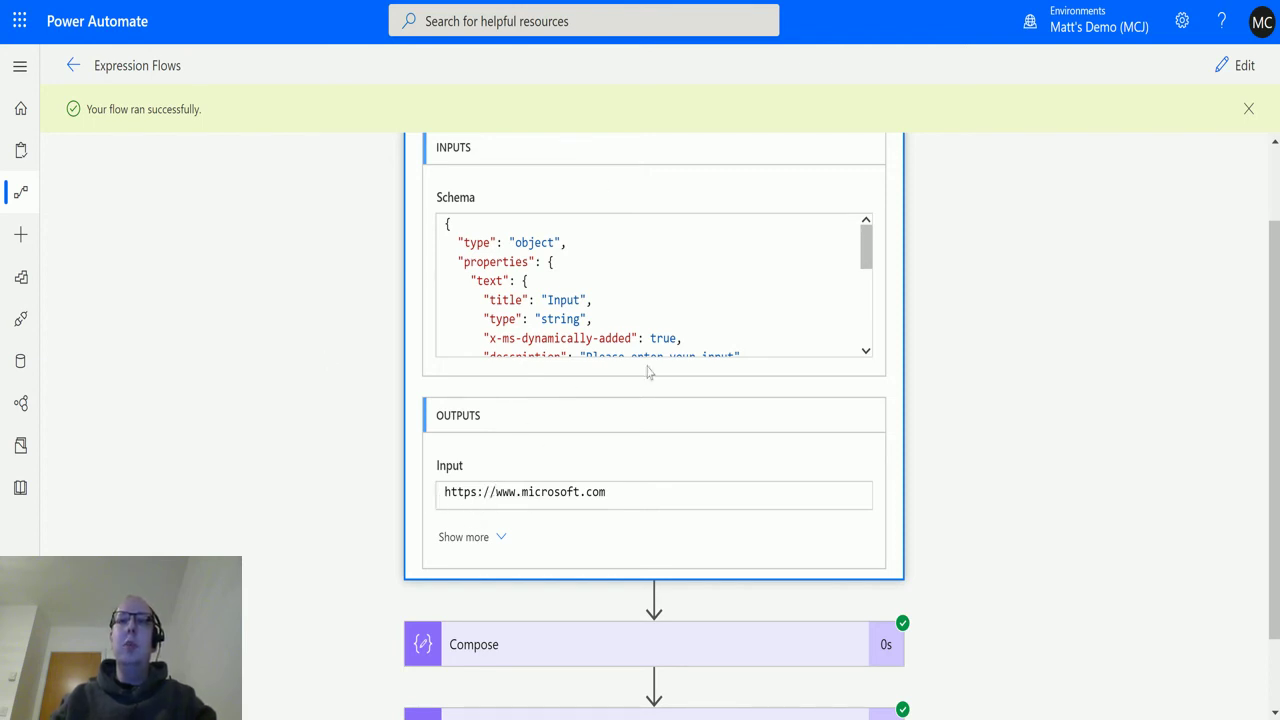
pyautogui.scroll(-1, 648, 372)
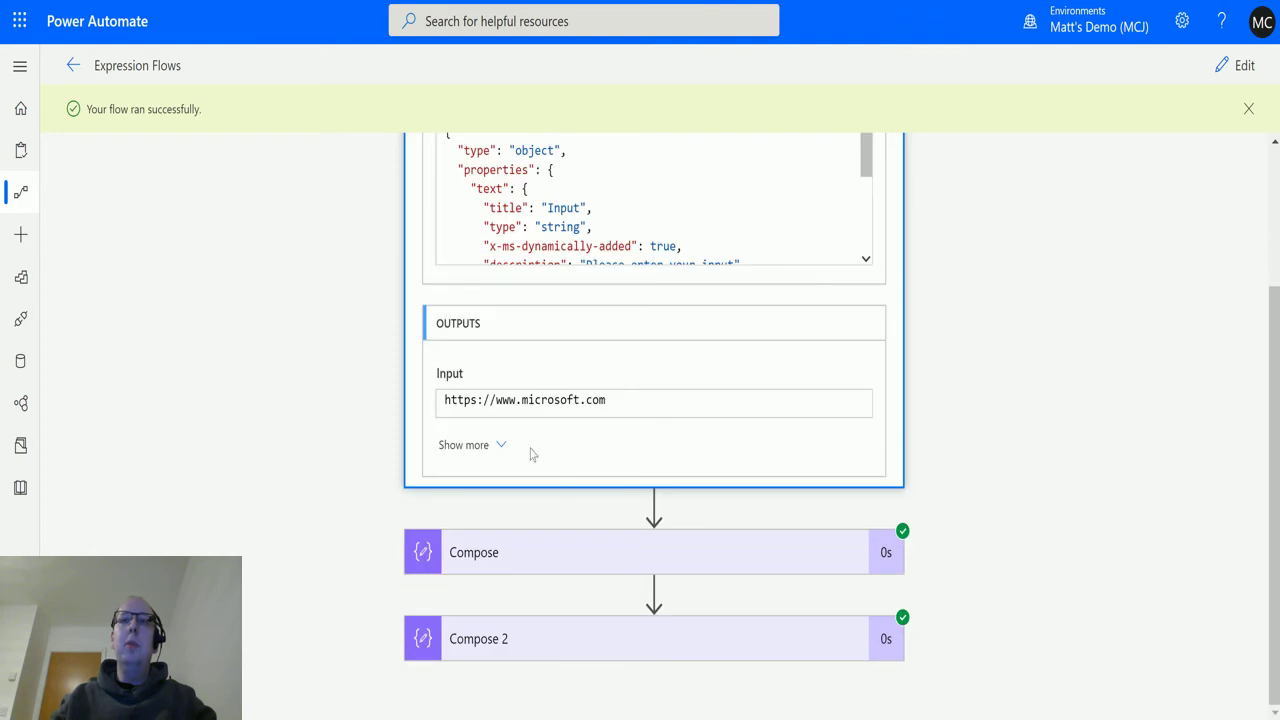
# Step: Examine the Compose action's run results, checking the encoded characters between https and www in the URL
pyautogui.click(583, 562)
pyautogui.scroll(-3, 1013, 383)
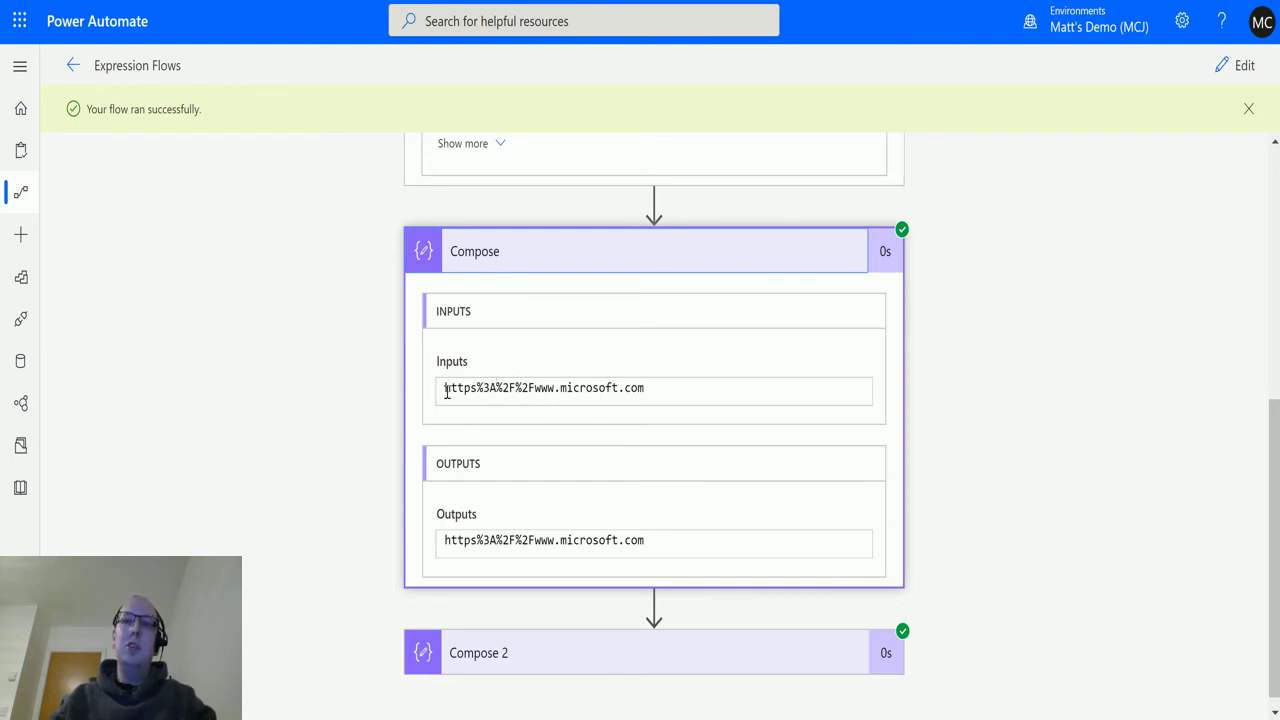
pyautogui.moveTo(445, 392); pyautogui.dragTo(478, 388)
pyautogui.click(521, 393)
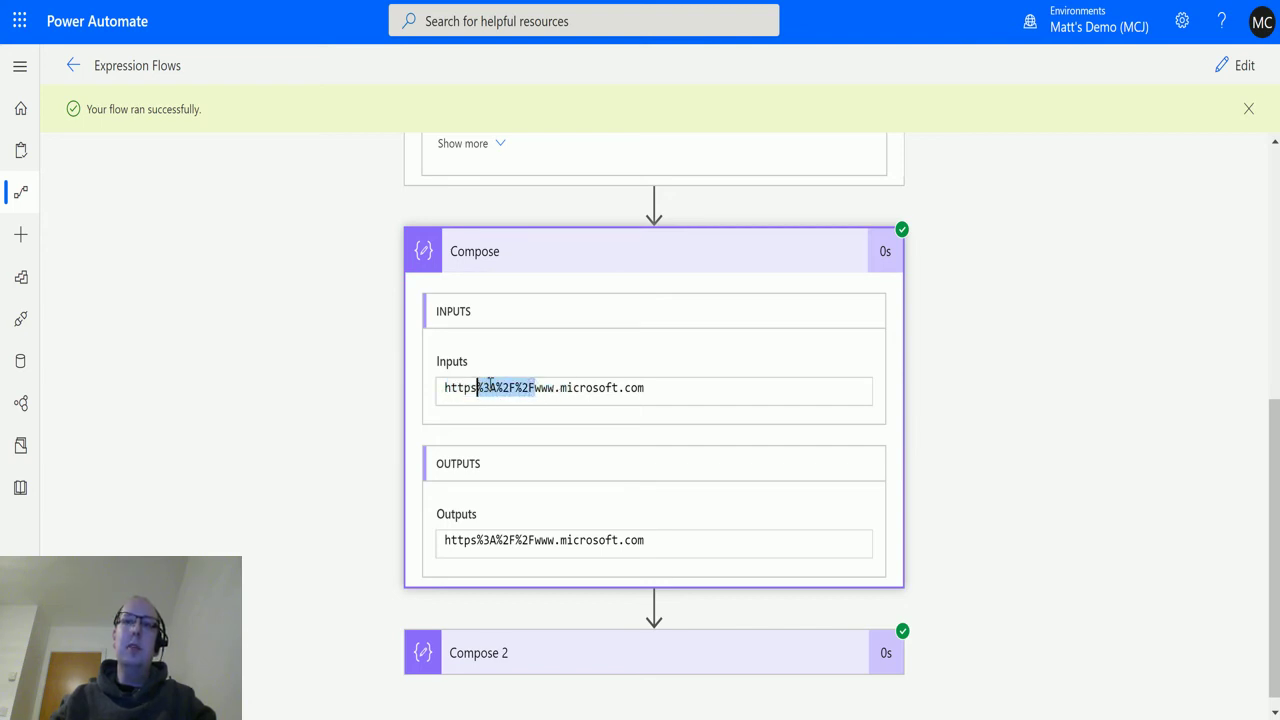
pyautogui.scroll(-1, 740, 342)
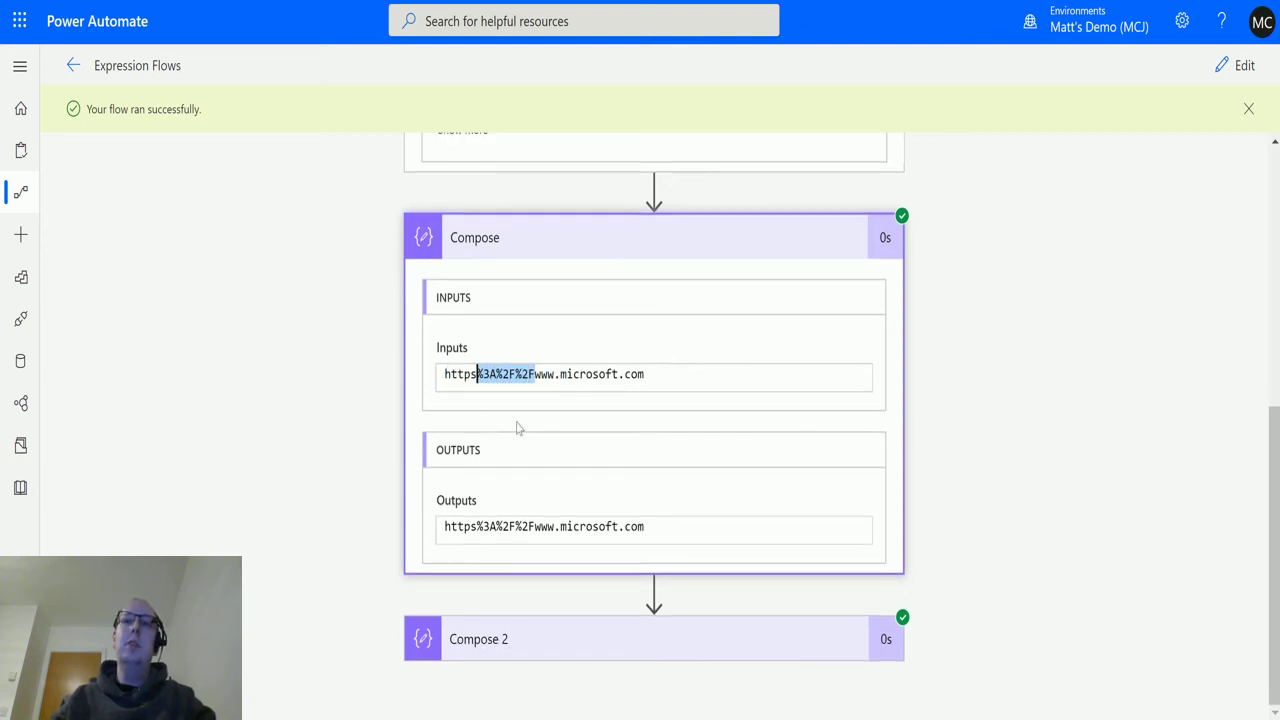
pyautogui.click(491, 380)
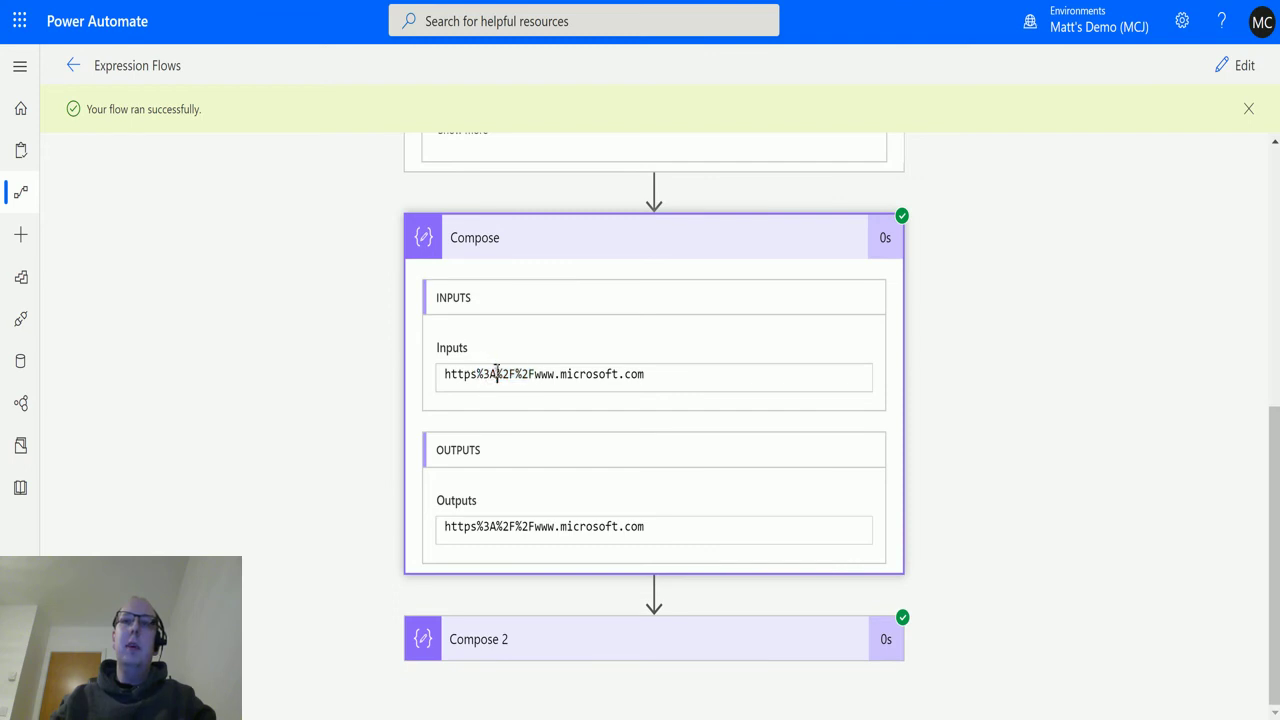
pyautogui.moveTo(497, 378); pyautogui.dragTo(478, 378)
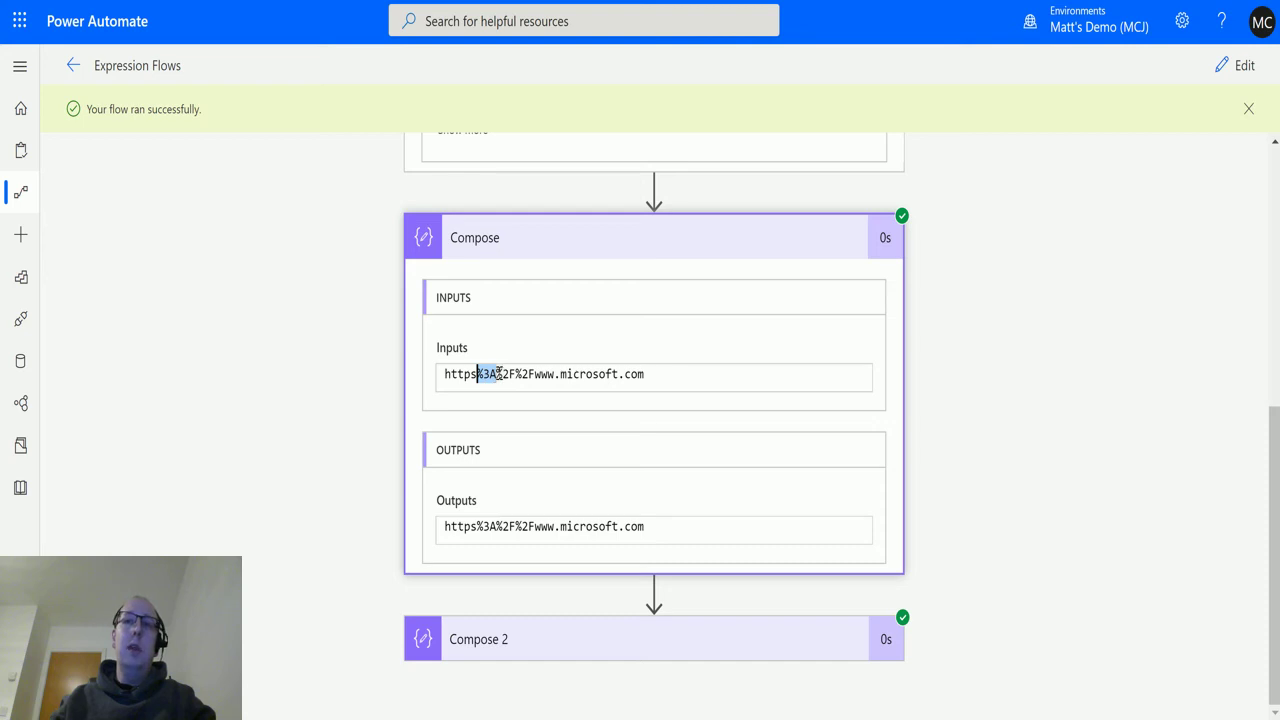
pyautogui.moveTo(497, 374); pyautogui.dragTo(516, 374)
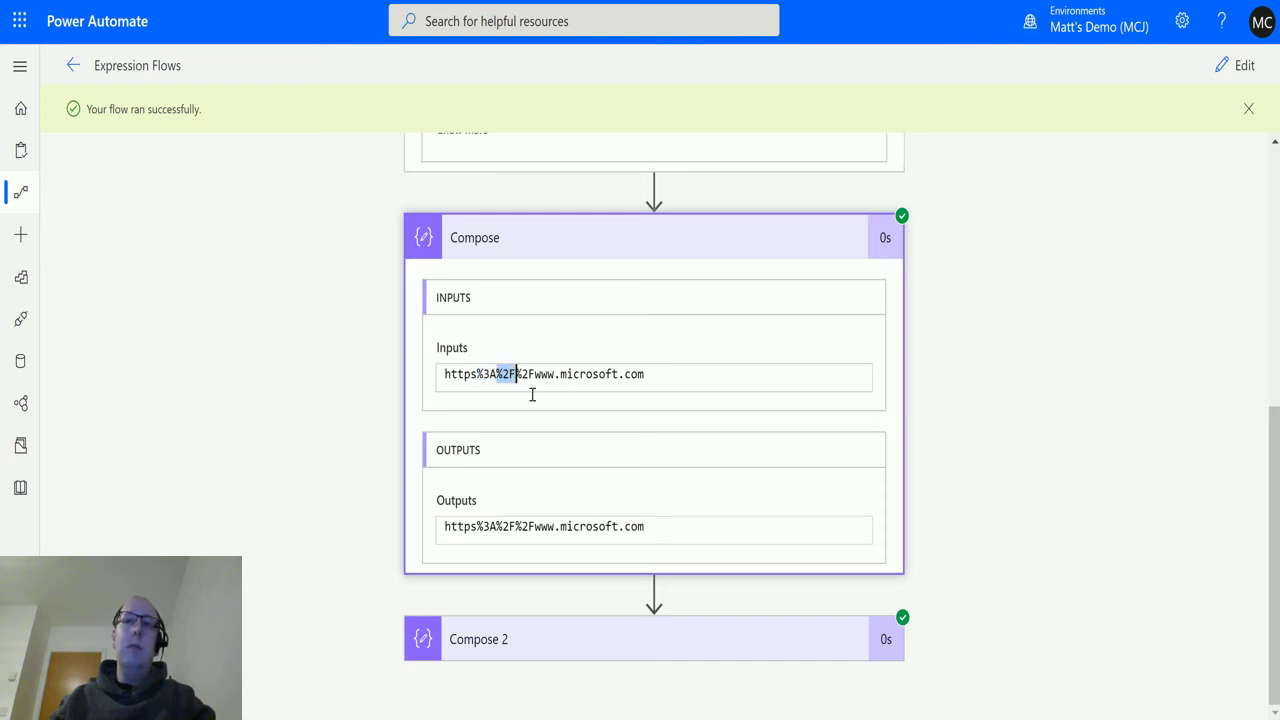
# Step: Examine the decoded URL in the Compose 2 action's run results
pyautogui.click(573, 645)
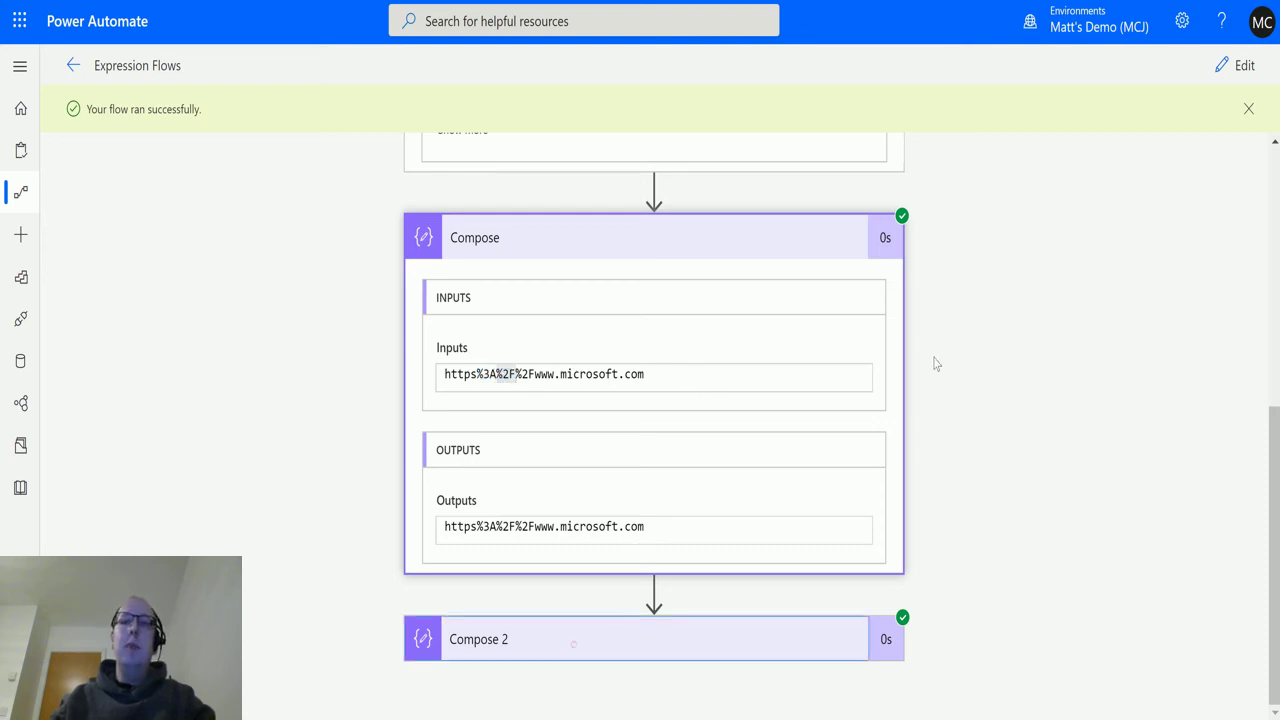
pyautogui.scroll(-3, 1014, 346)
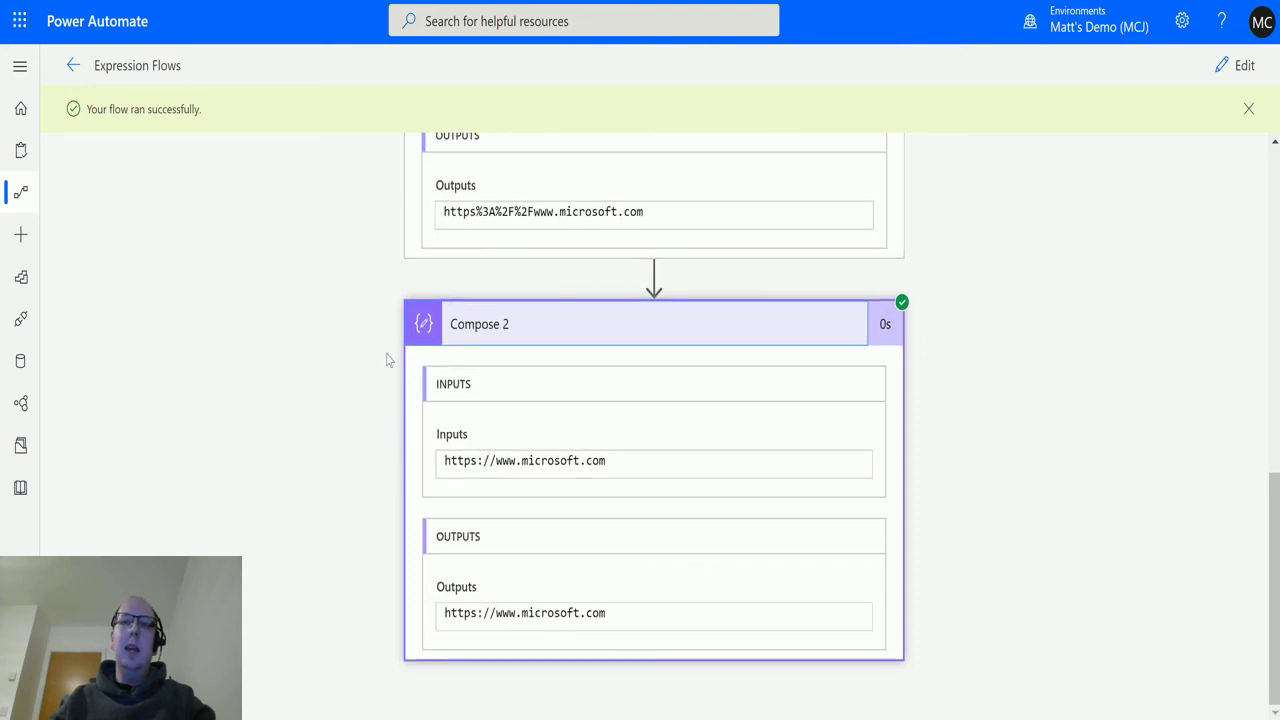